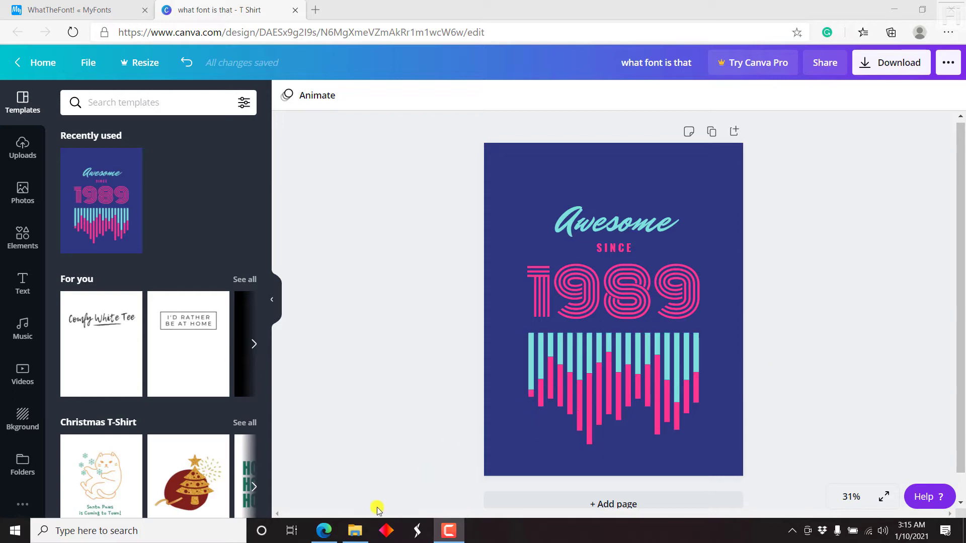
# - Locate the Awesome since 1989 PNG beside the Canva design, then return to WhatTheFont
pyautogui.moveTo(358, 538)
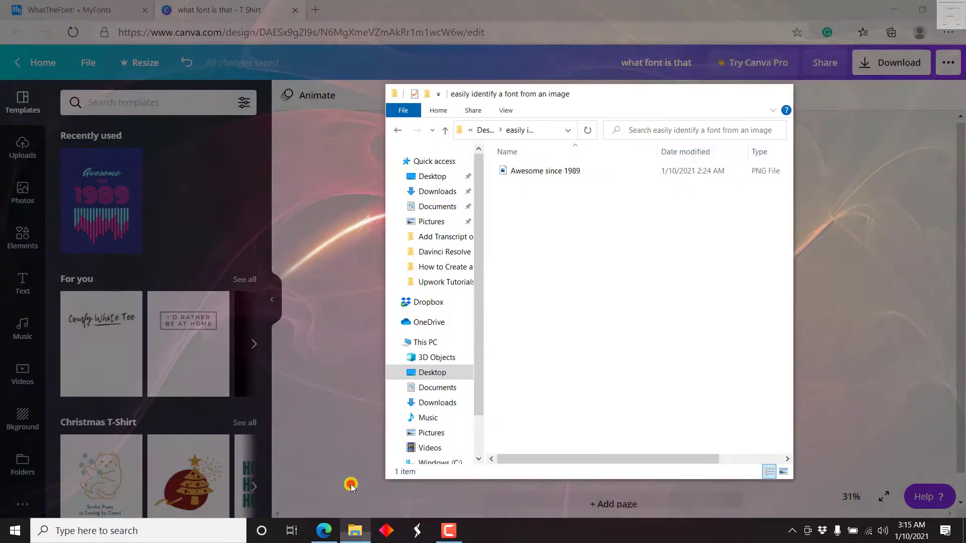
pyautogui.click(350, 483)
pyautogui.click(556, 172)
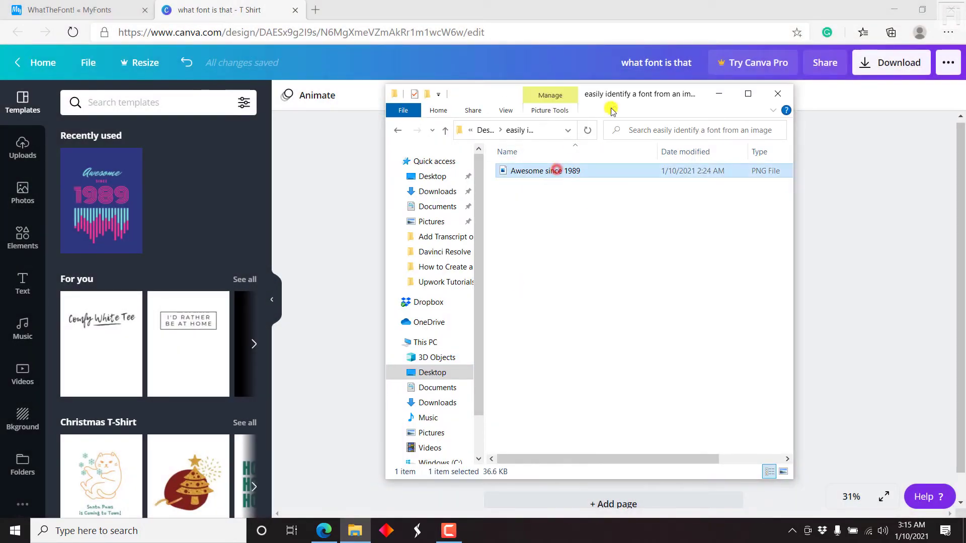
pyautogui.moveTo(640, 95); pyautogui.dragTo(856, 113)
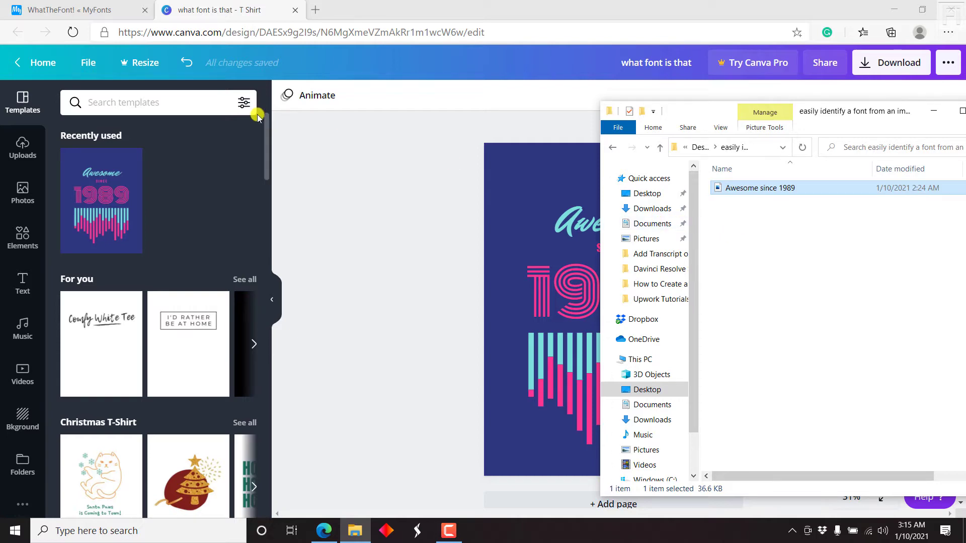
pyautogui.click(59, 6)
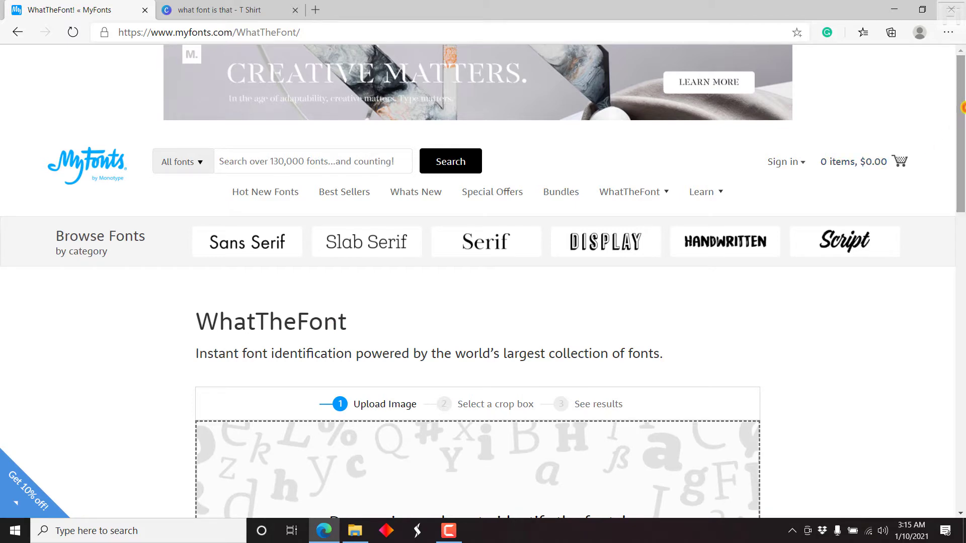
pyautogui.scroll(-2, 960, 107)
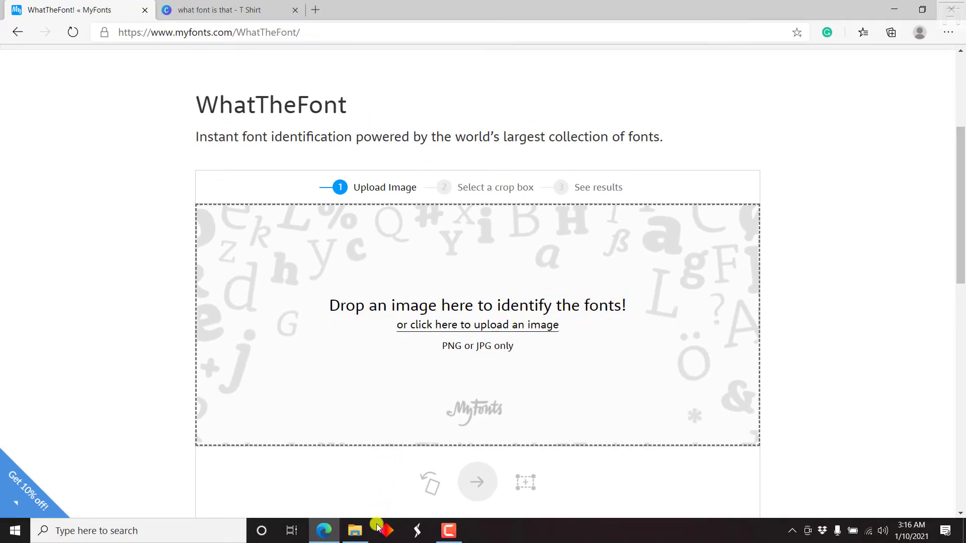
# - Upload the Awesome since 1989 image to WhatTheFont by dragging it from its folder
pyautogui.click(355, 530)
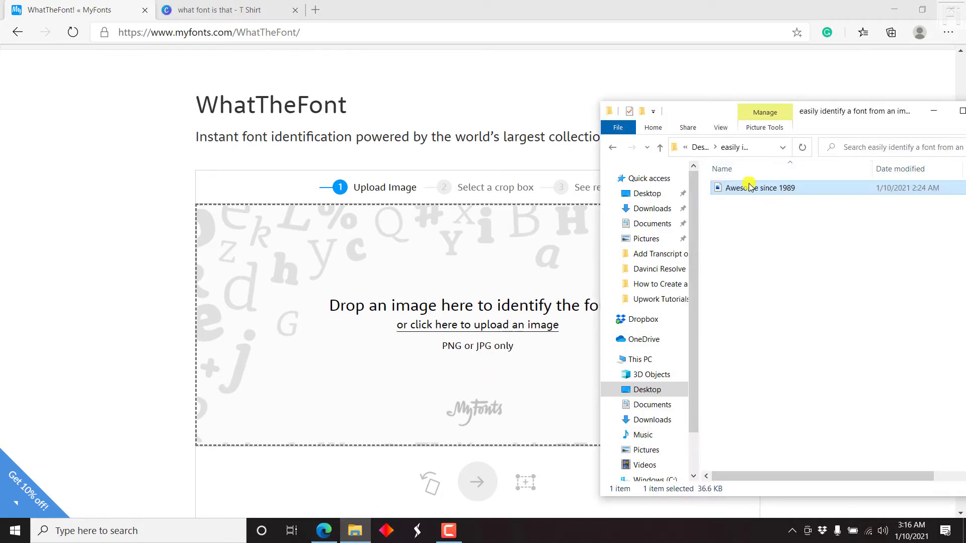
pyautogui.moveTo(749, 187); pyautogui.dragTo(472, 303)
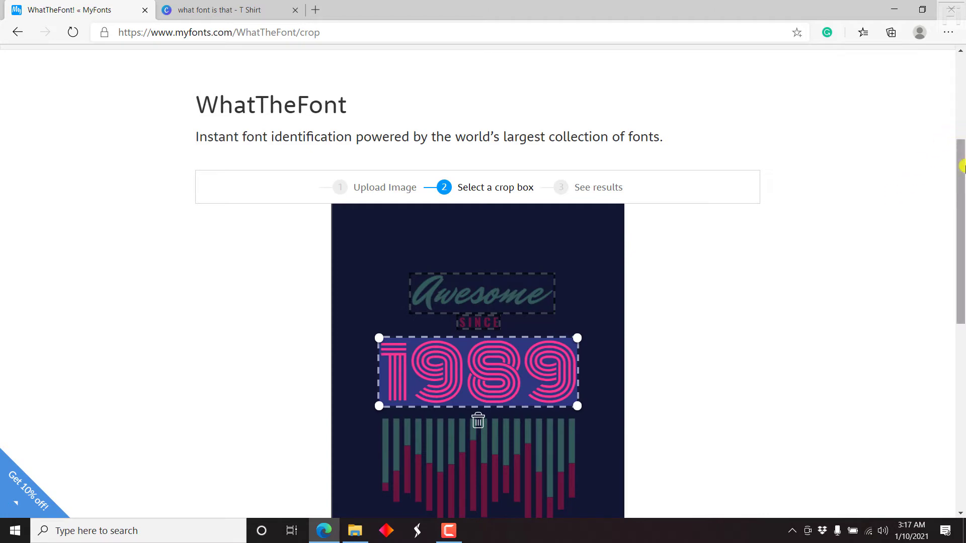
pyautogui.scroll(-3, 961, 168)
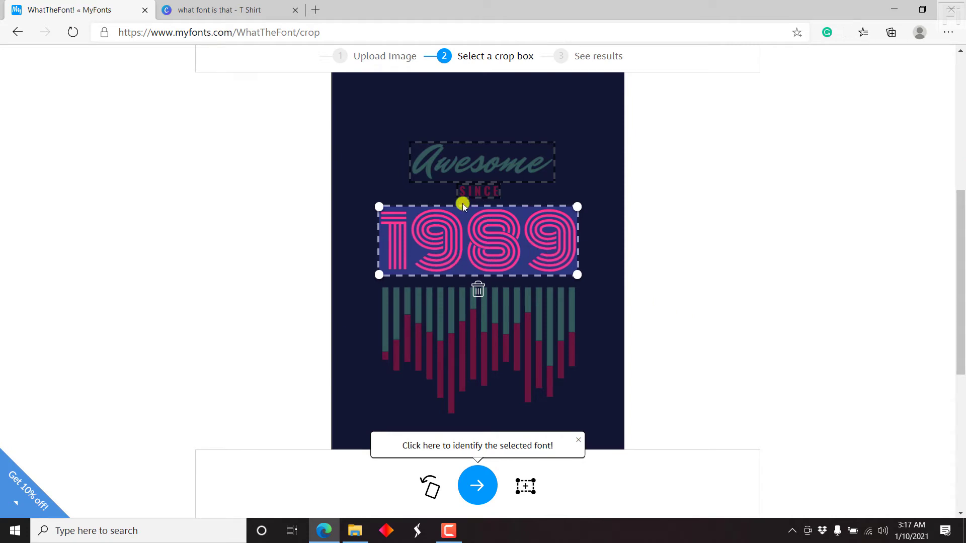
# - Set the crop box on the Awesome lettering rather than SINCE
pyautogui.click(495, 191)
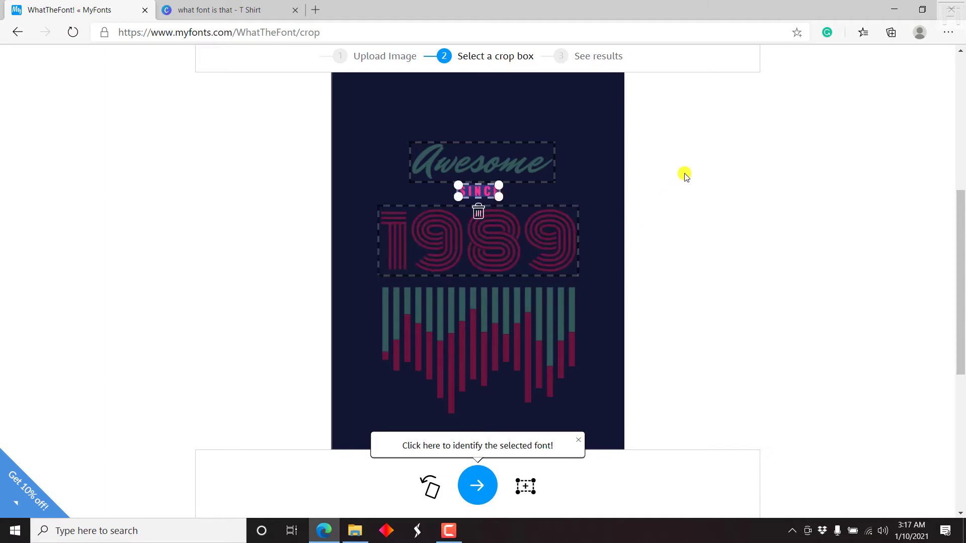
pyautogui.click(541, 143)
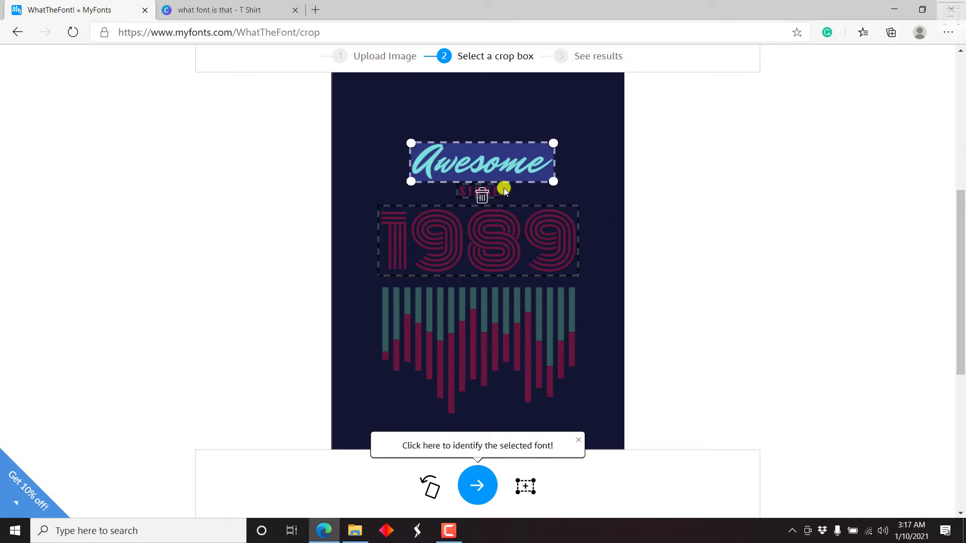
pyautogui.click(961, 244)
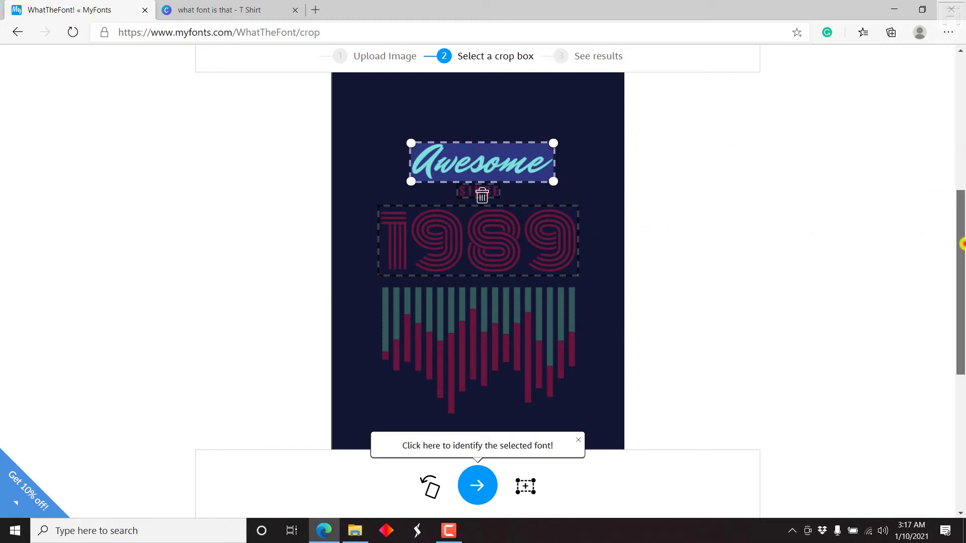
pyautogui.moveTo(962, 244); pyautogui.dragTo(961, 295)
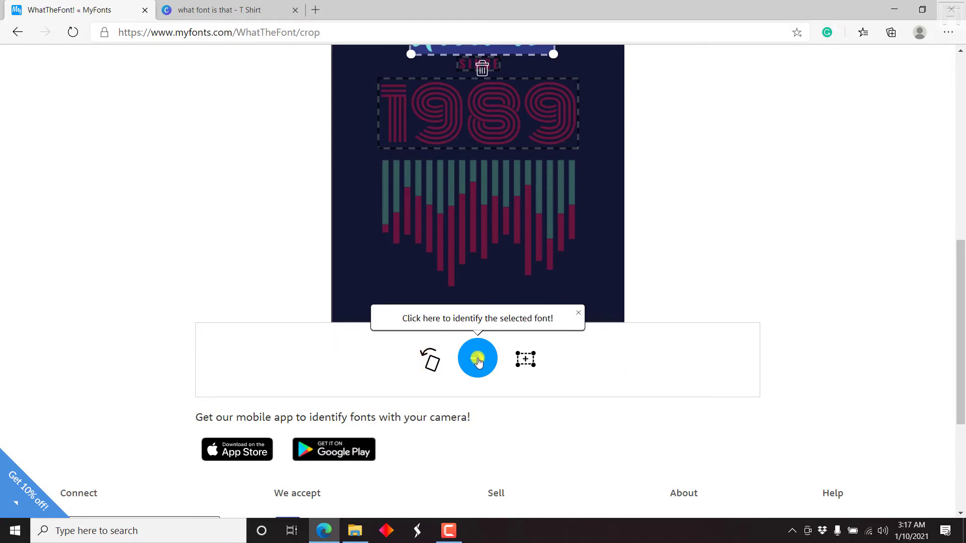
# - Identify the Awesome lettering, review matches led by Mr Dafoe Pro Regular, and return to Canva
pyautogui.click(477, 360)
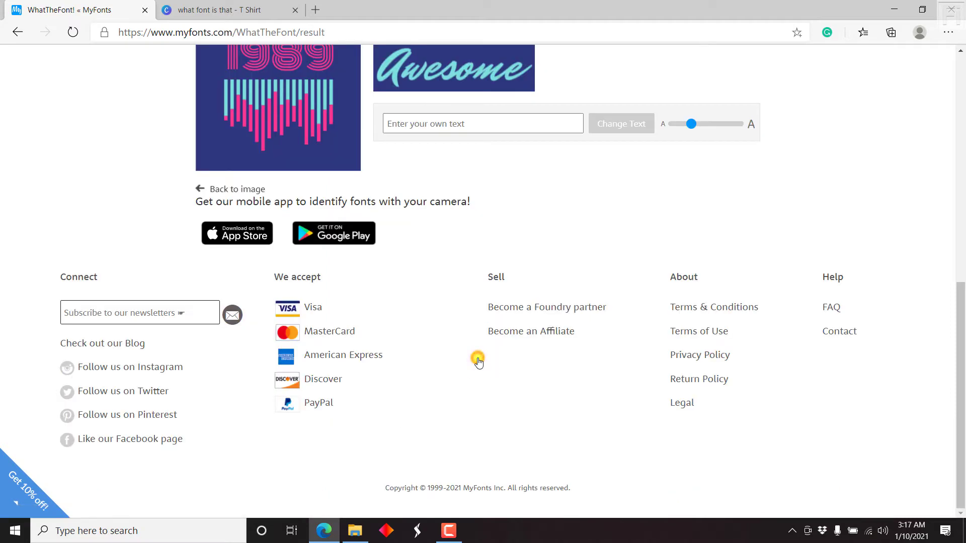
pyautogui.moveTo(960, 468); pyautogui.dragTo(962, 169)
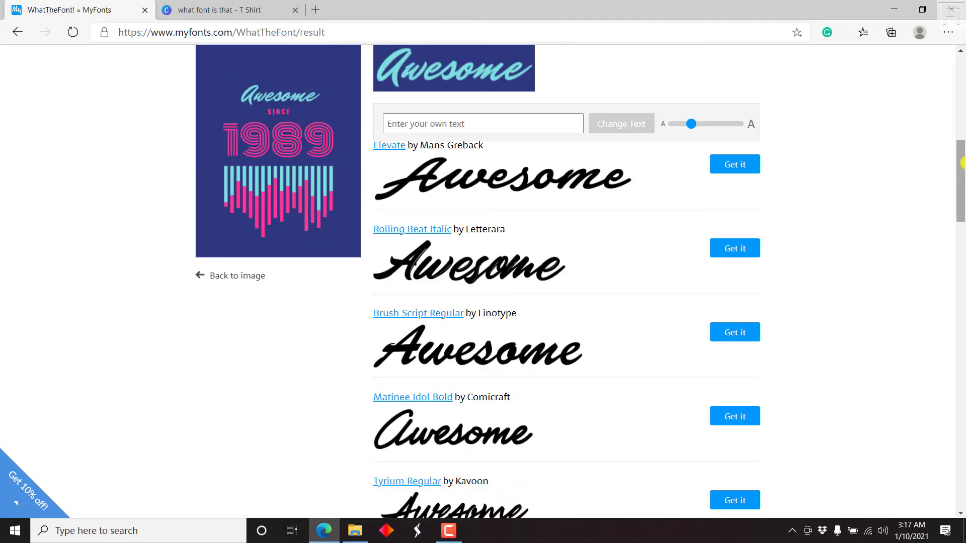
pyautogui.moveTo(962, 171); pyautogui.dragTo(962, 136)
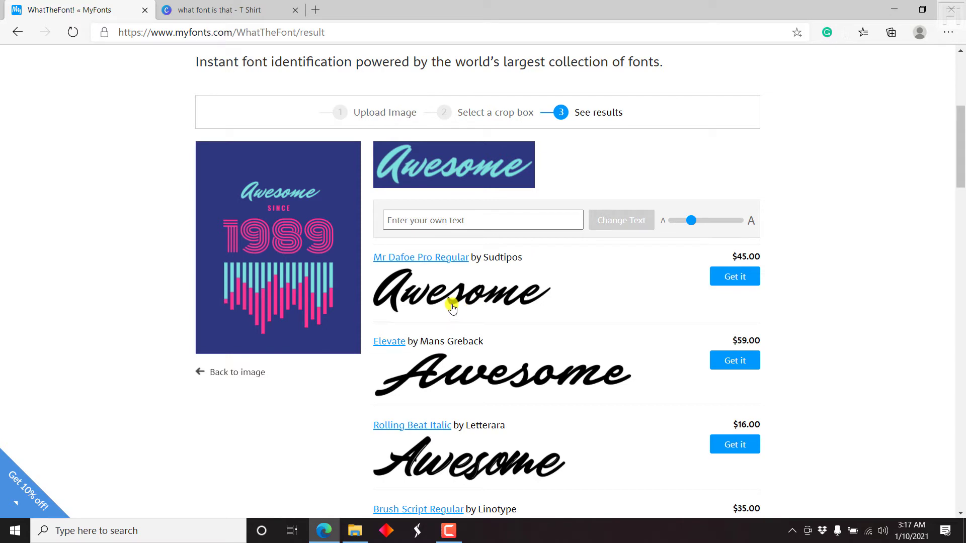
pyautogui.click(216, 9)
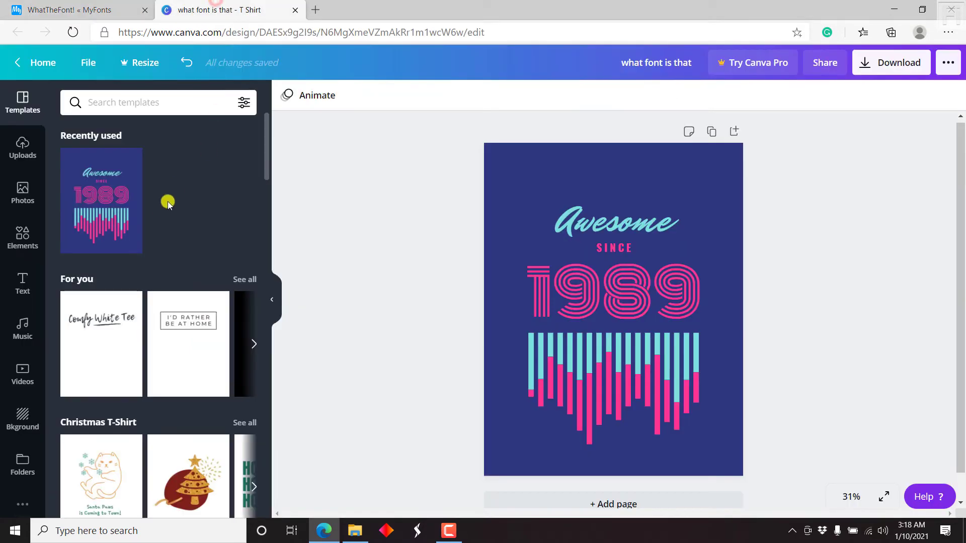
# - Confirm in Canva that Awesome uses Mr Dafoe and SINCE uses Oswald, then revisit the matches
pyautogui.click(586, 213)
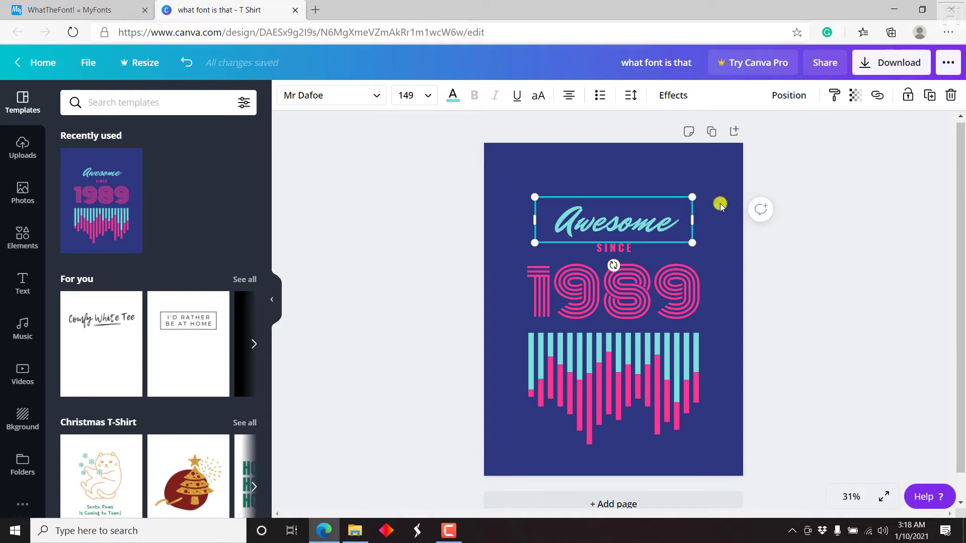
pyautogui.click(608, 250)
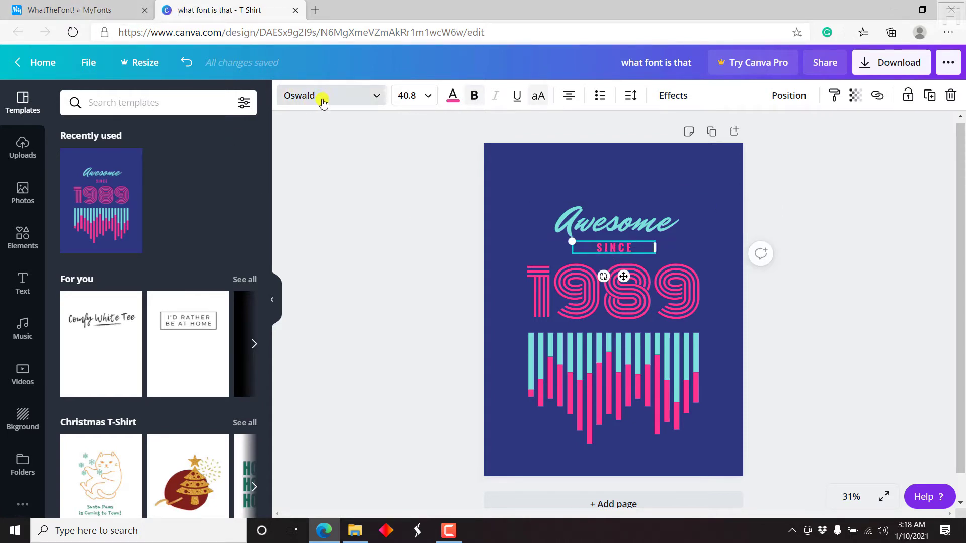
pyautogui.click(52, 6)
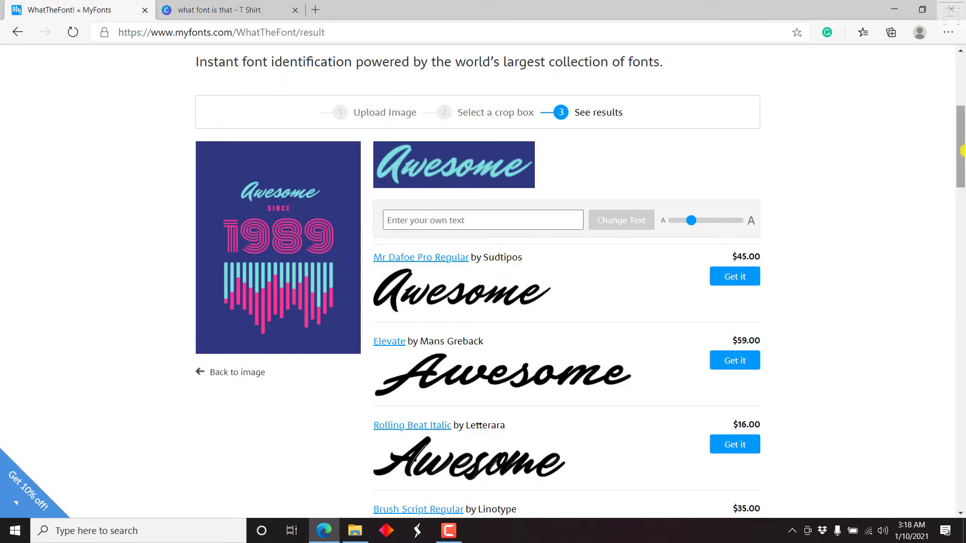
# - Browse the Awesome matches and load more, such as Filmotype Leader and Bakersfield Regular
pyautogui.moveTo(962, 151); pyautogui.dragTo(962, 216)
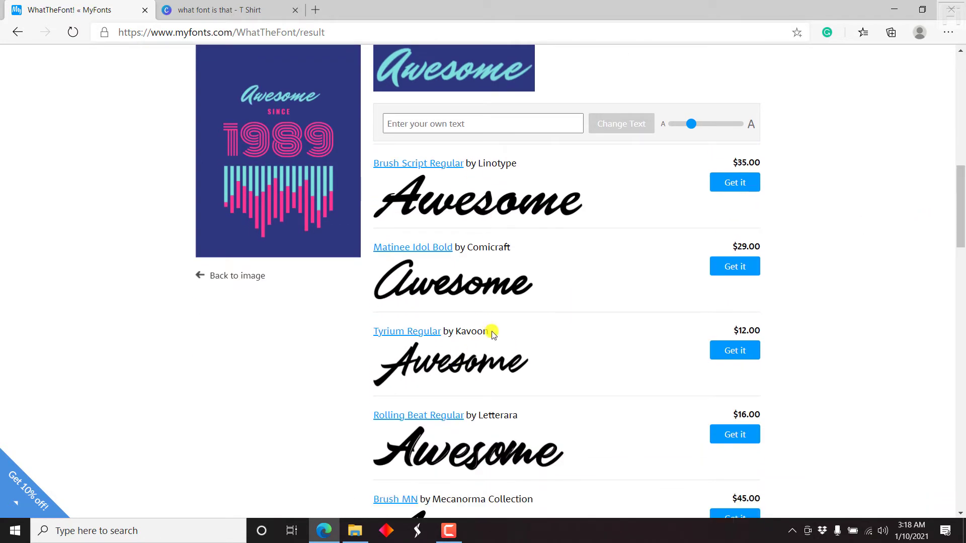
pyautogui.click(960, 274)
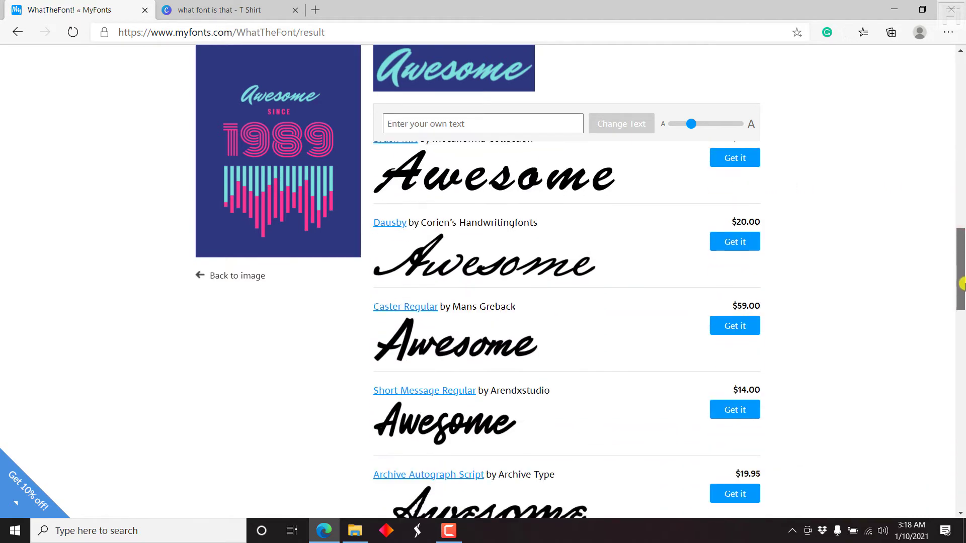
pyautogui.moveTo(961, 284); pyautogui.dragTo(962, 340)
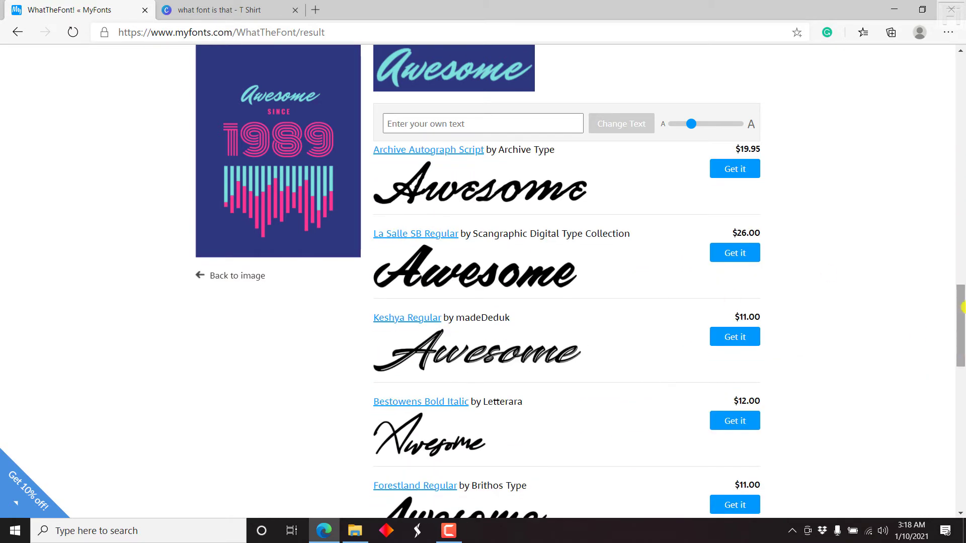
pyautogui.moveTo(962, 308); pyautogui.dragTo(961, 414)
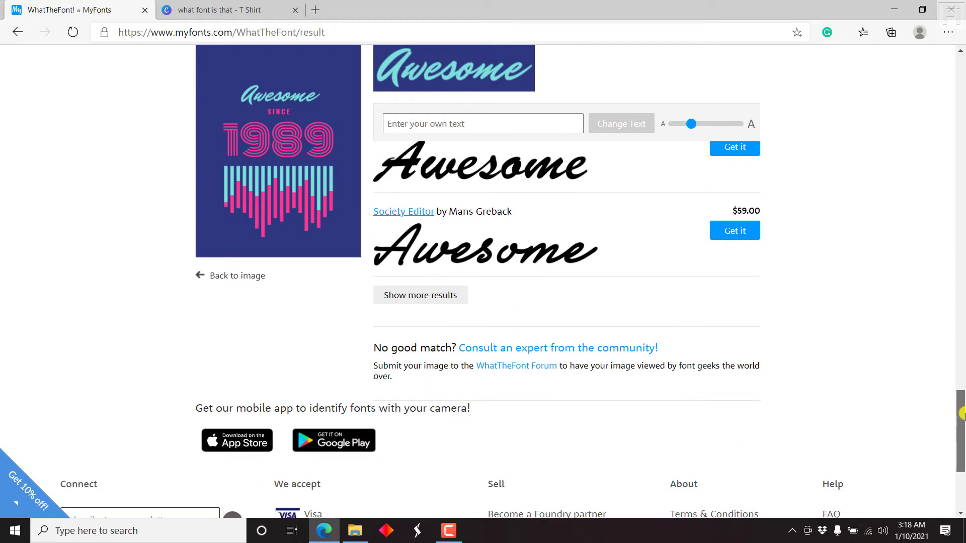
pyautogui.click(440, 294)
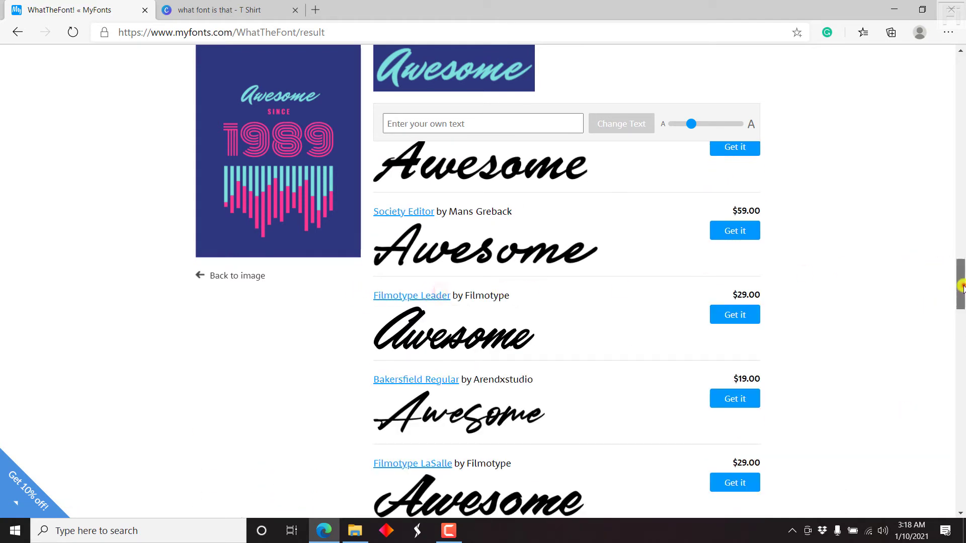
pyautogui.moveTo(961, 287)
pyautogui.mouseDown()
pyautogui.moveTo(961, 454)
pyautogui.moveTo(961, 70)
pyautogui.moveTo(962, 104)
pyautogui.mouseUp()
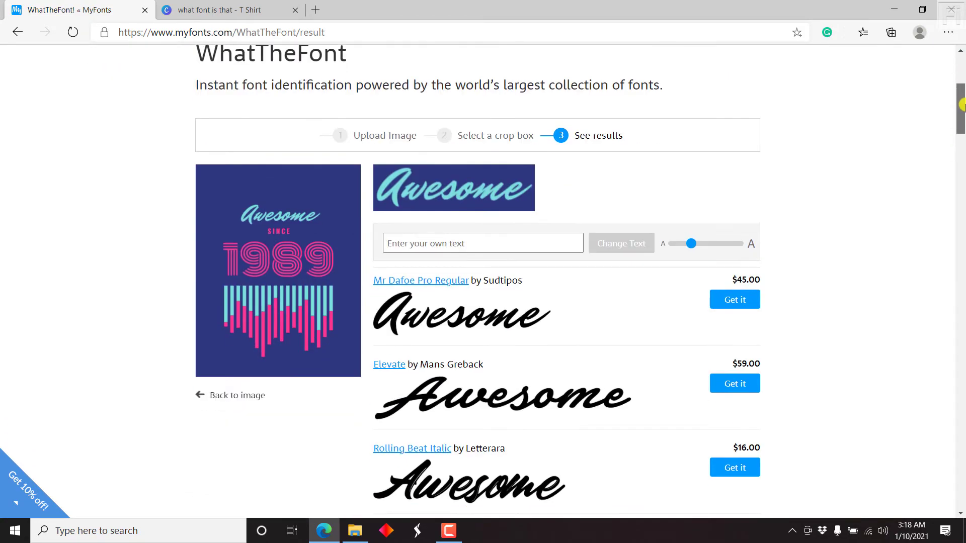
# - Move the crop box to the SINCE word and identify its font
pyautogui.click(474, 138)
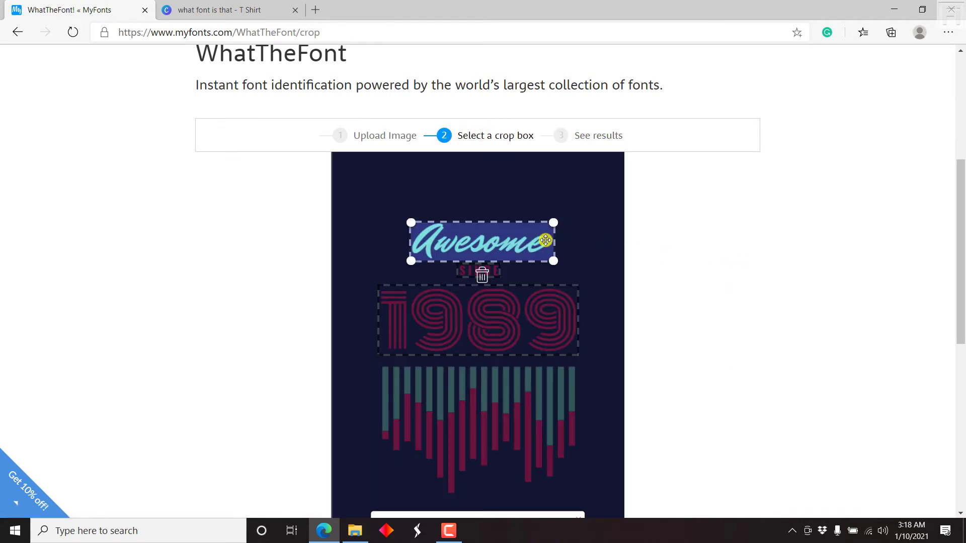
pyautogui.click(464, 271)
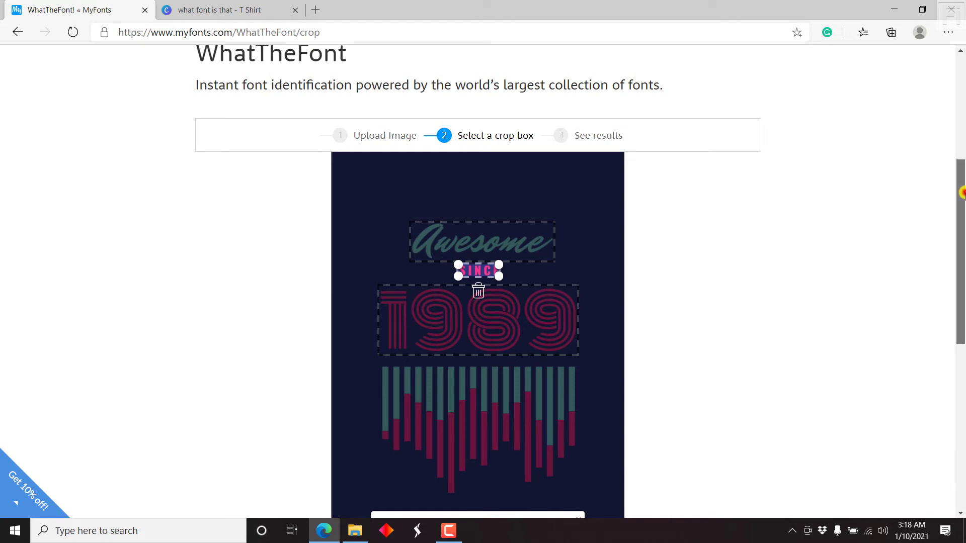
pyautogui.scroll(-3, 961, 193)
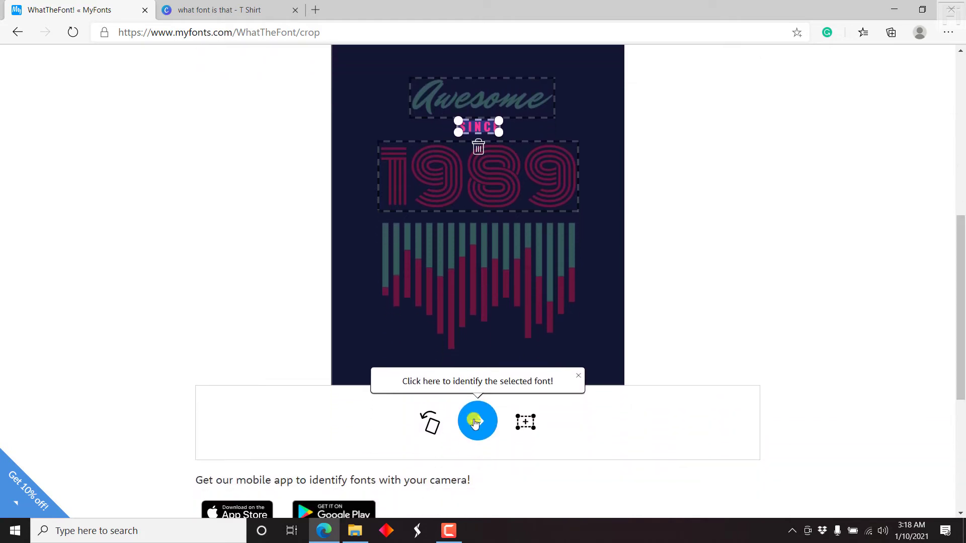
pyautogui.click(474, 422)
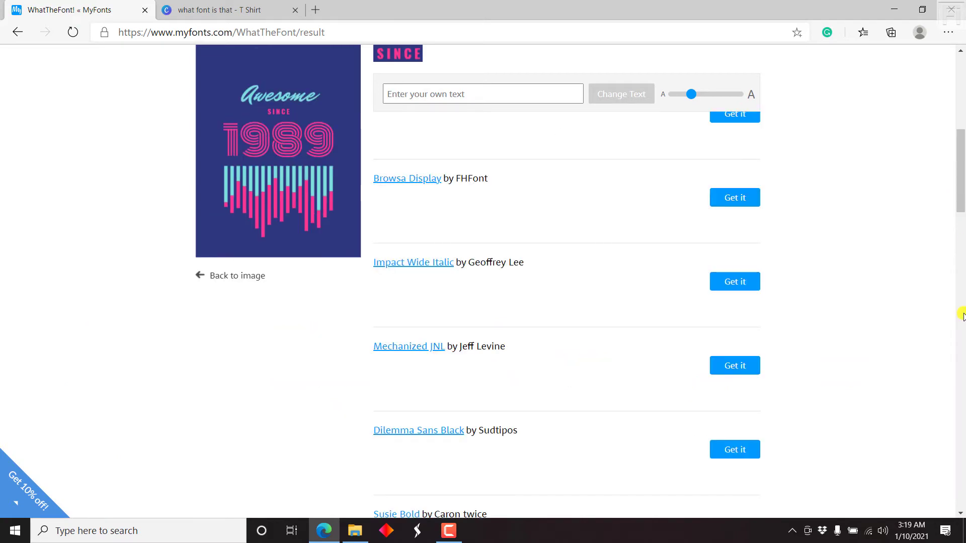
pyautogui.moveTo(961, 172); pyautogui.dragTo(961, 416)
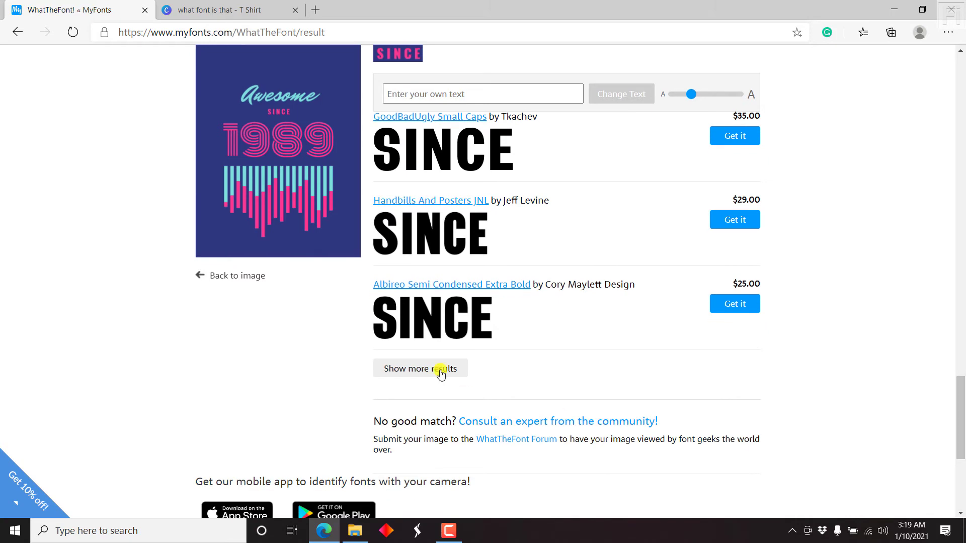
# - Load two more batches of SINCE matches, including Impact Std Roman and Expansion N42
pyautogui.click(385, 365)
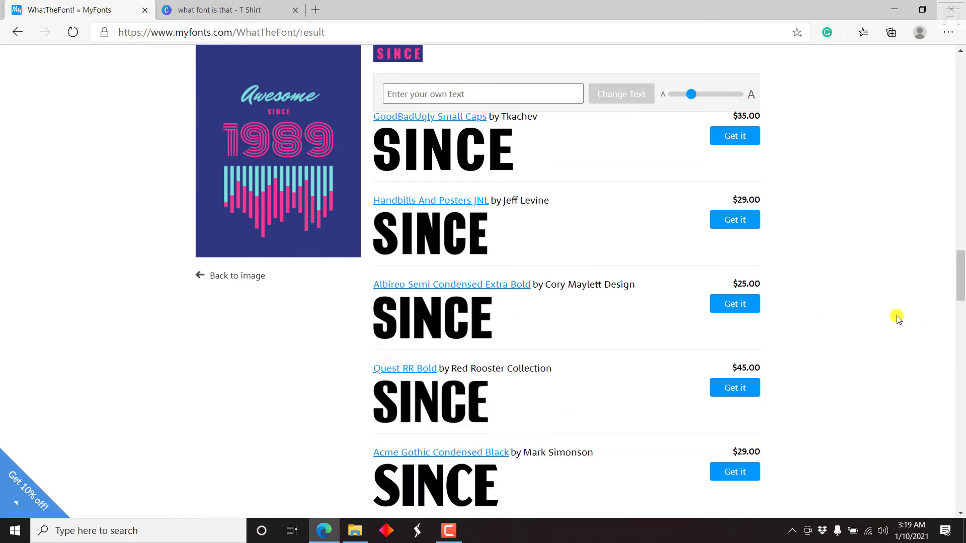
pyautogui.moveTo(959, 262); pyautogui.dragTo(962, 435)
pyautogui.click(407, 443)
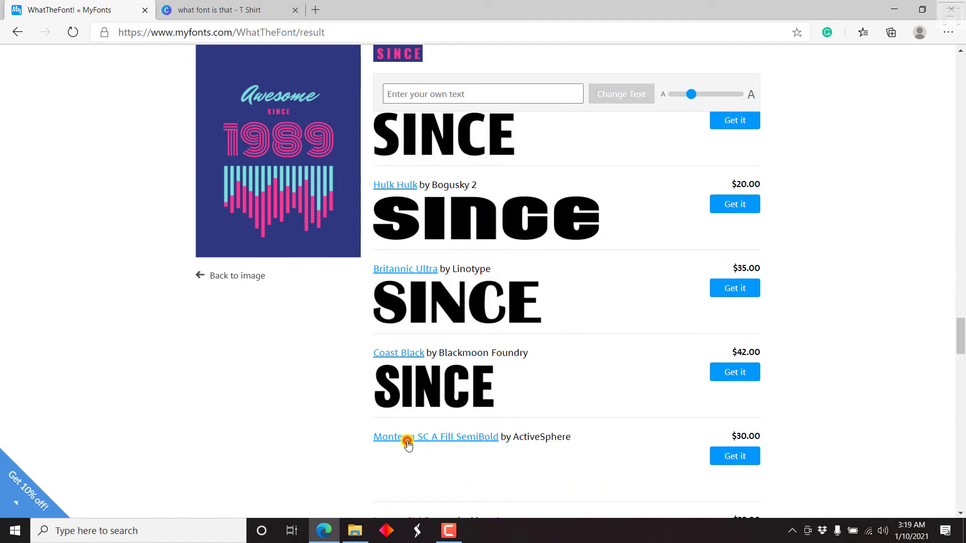
pyautogui.moveTo(961, 333); pyautogui.dragTo(962, 359)
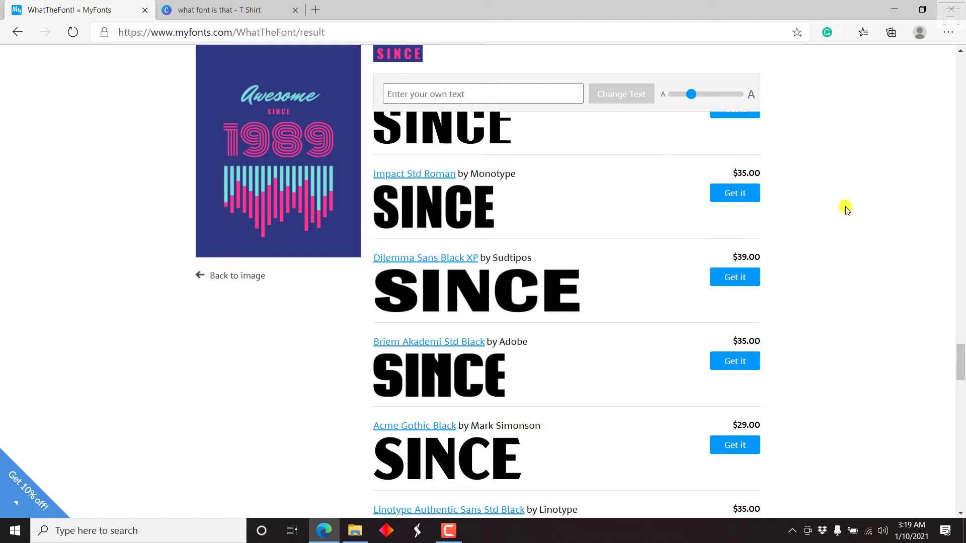
pyautogui.moveTo(961, 357); pyautogui.dragTo(961, 465)
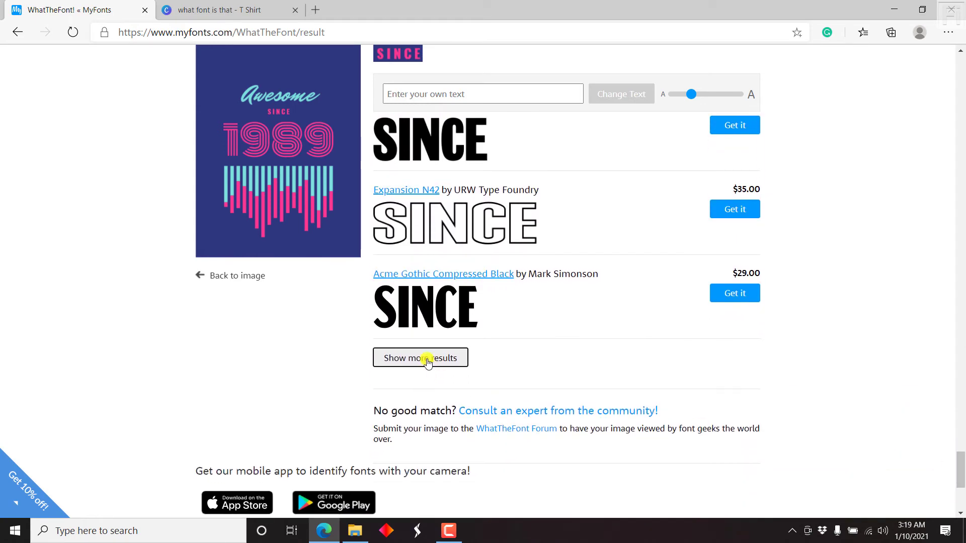
# - Load another batch of SINCE matches, browse them, and return to crop-box selection
pyautogui.click(421, 357)
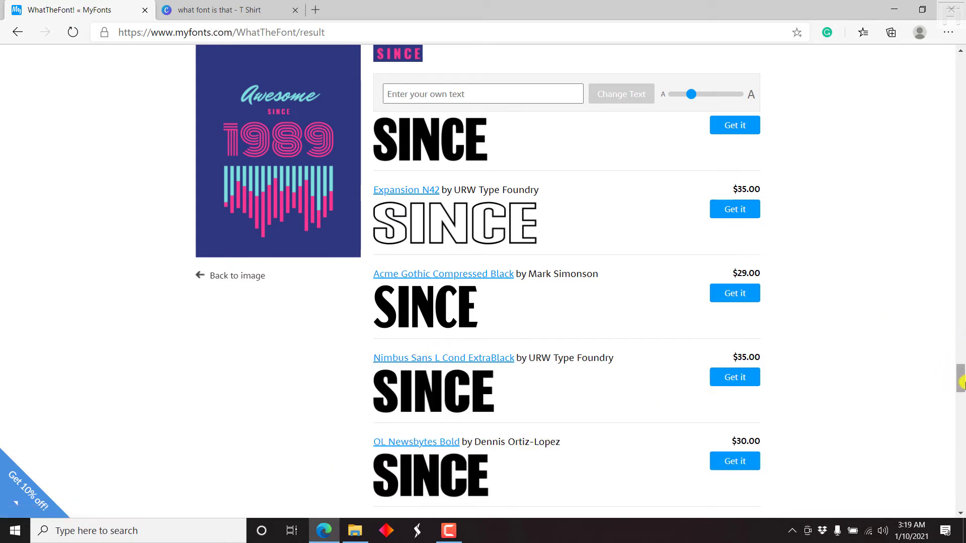
pyautogui.moveTo(961, 384); pyautogui.dragTo(961, 95)
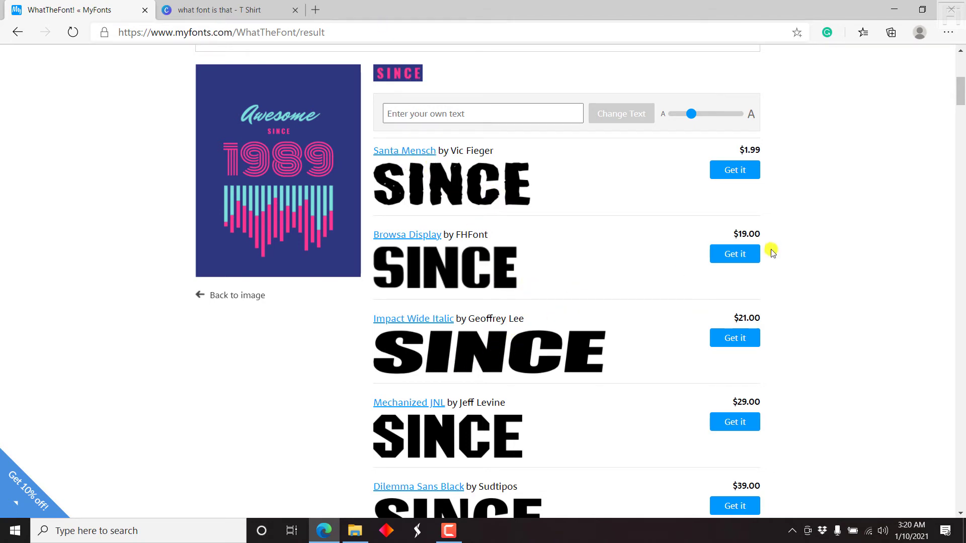
pyautogui.moveTo(960, 90); pyautogui.dragTo(960, 105)
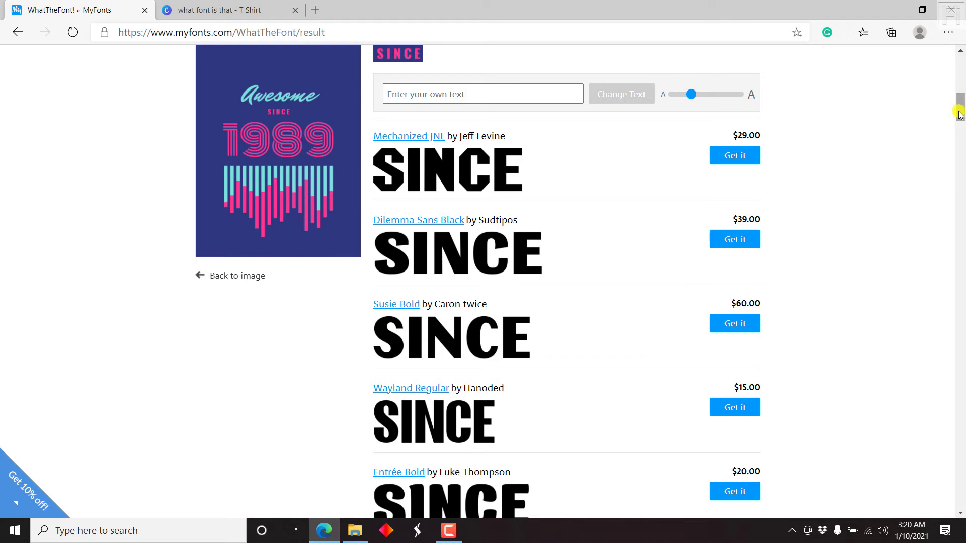
pyautogui.moveTo(959, 116); pyautogui.dragTo(960, 89)
pyautogui.click(462, 209)
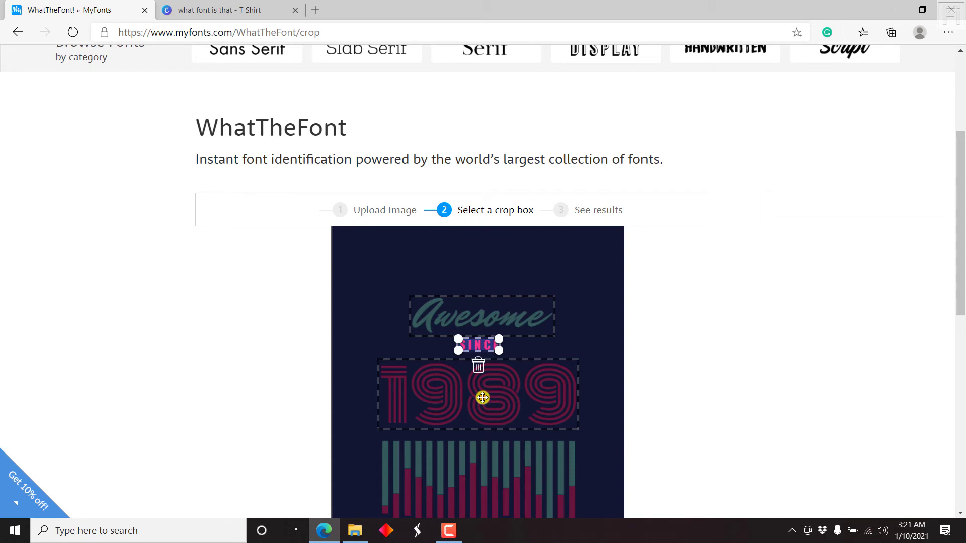
# - Crop the 1989 numerals, confirm in Canva they use Monoton at 245, and identify them
pyautogui.click(482, 398)
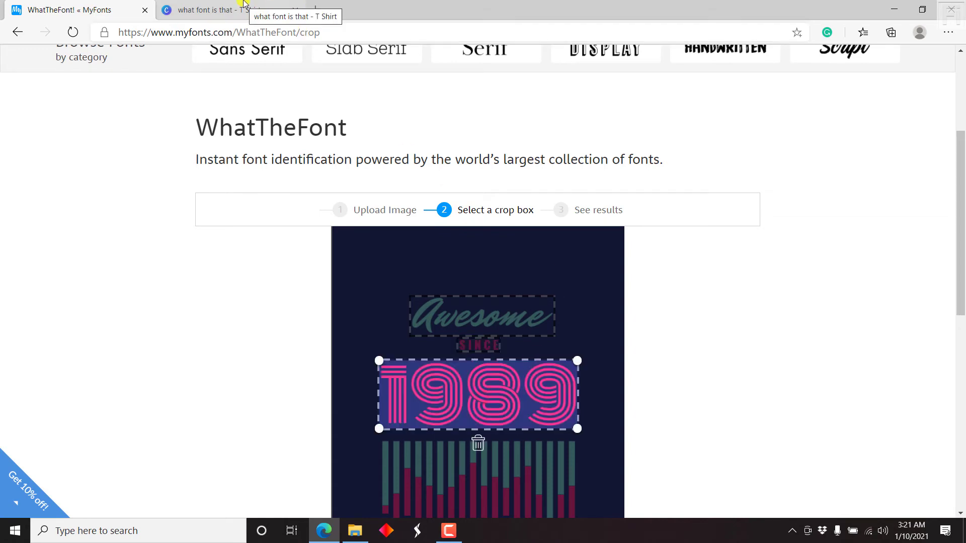
pyautogui.click(243, 9)
pyautogui.click(594, 300)
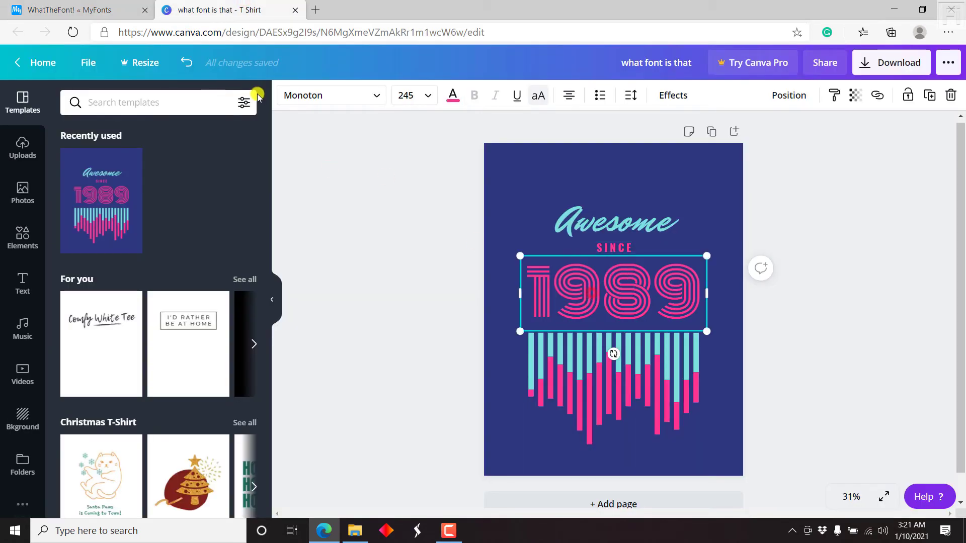
pyautogui.click(105, 3)
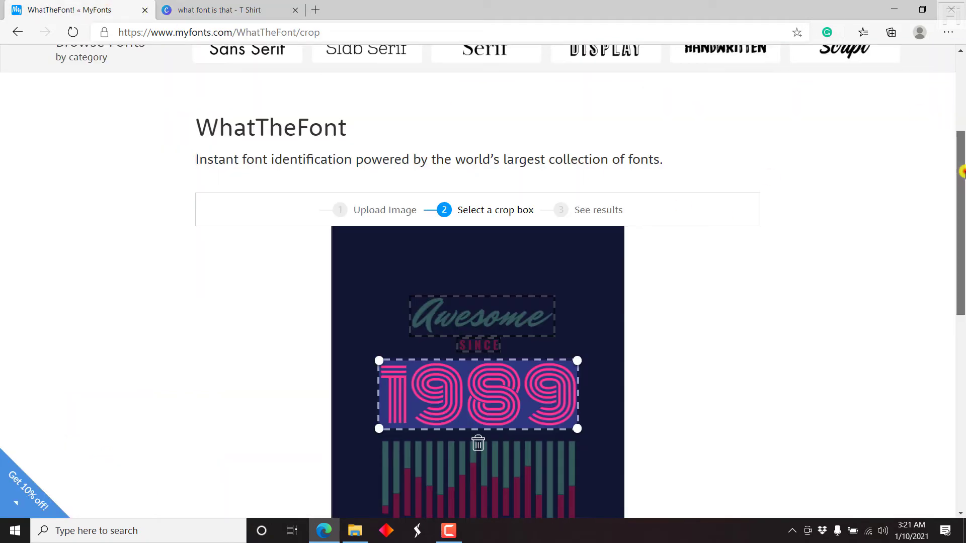
pyautogui.moveTo(961, 171); pyautogui.dragTo(962, 297)
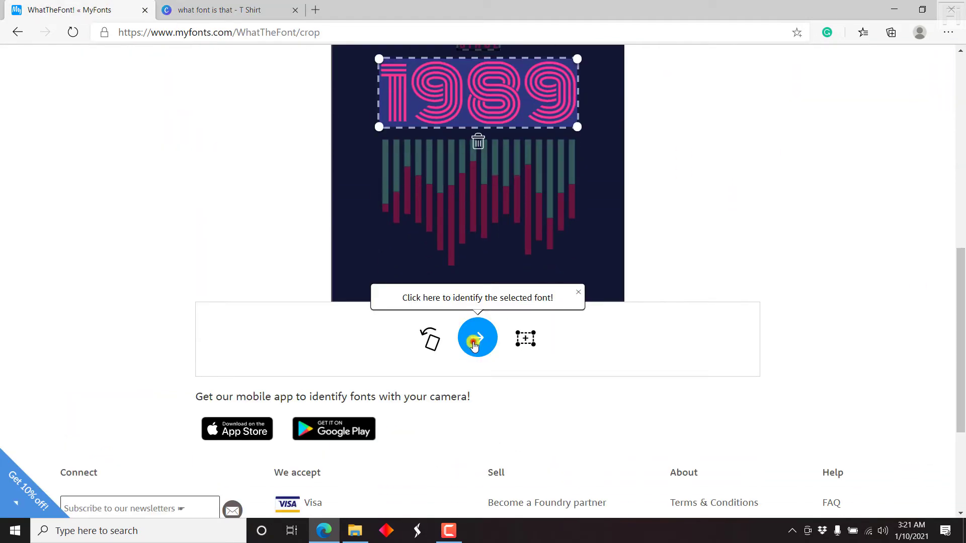
pyautogui.click(473, 345)
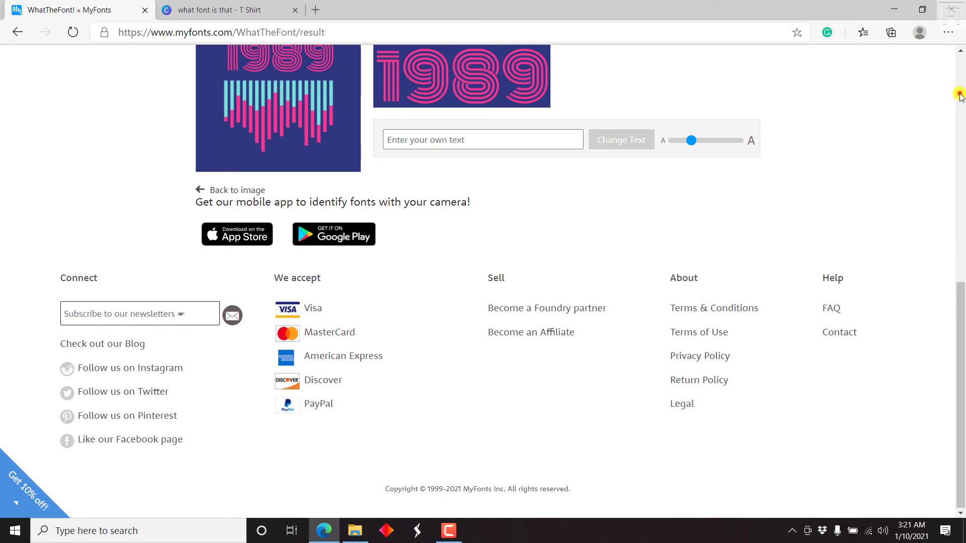
pyautogui.click(961, 96)
pyautogui.moveTo(961, 83); pyautogui.dragTo(962, 137)
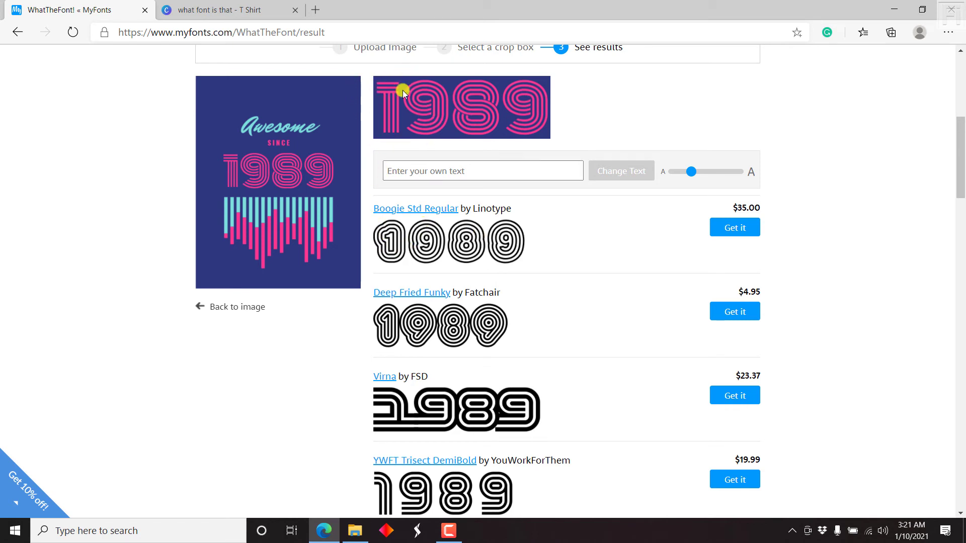
pyautogui.moveTo(960, 157); pyautogui.dragTo(961, 375)
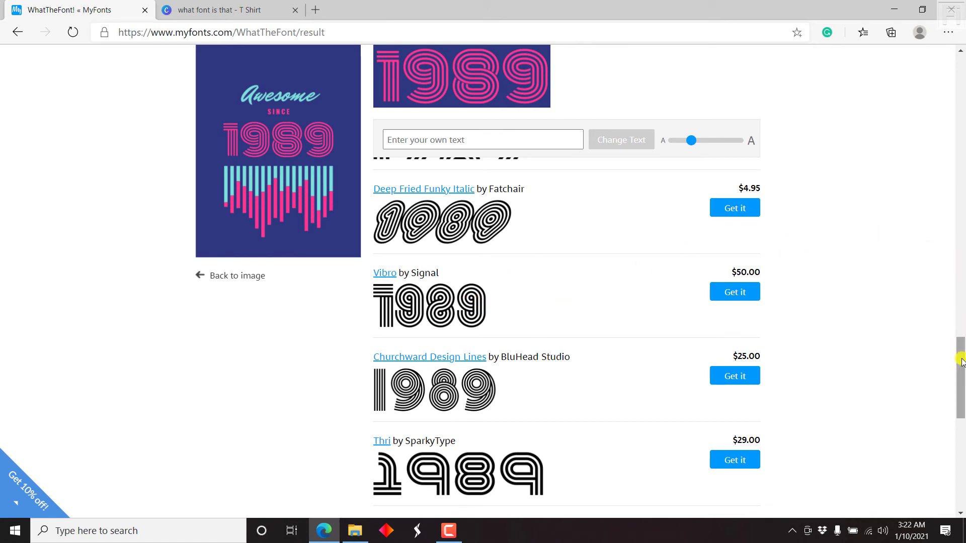
pyautogui.moveTo(959, 358); pyautogui.dragTo(962, 403)
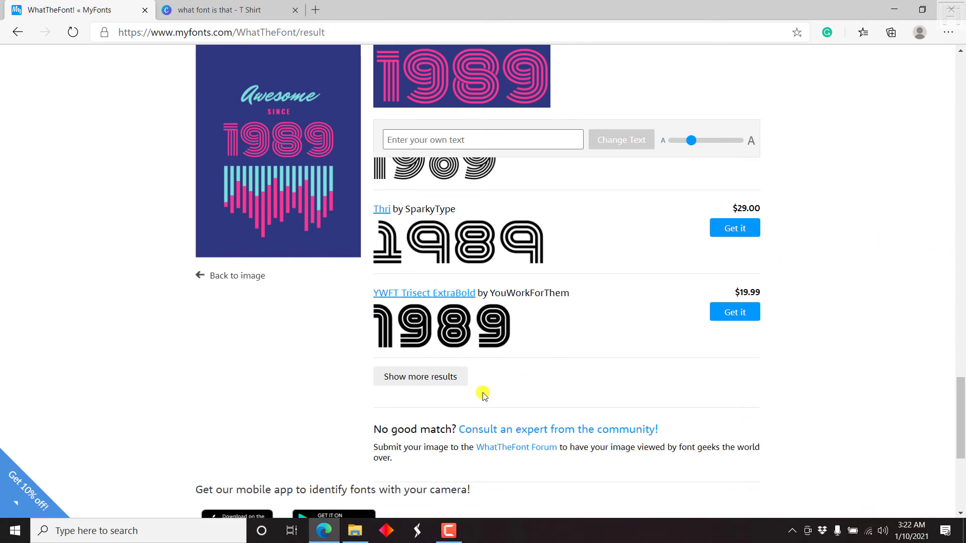
# - Load more 1989 matches and open the Linebacker Regular font page
pyautogui.click(403, 377)
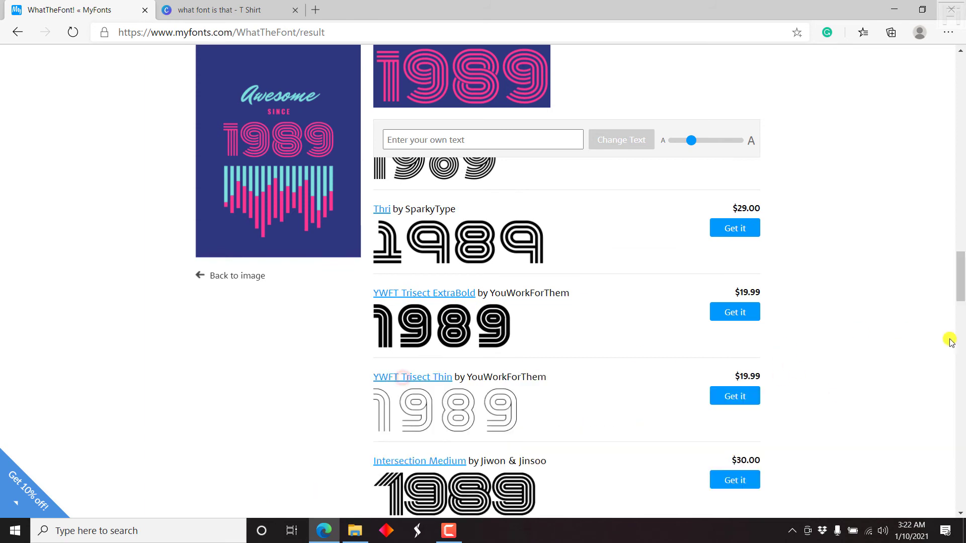
pyautogui.scroll(-4, 962, 305)
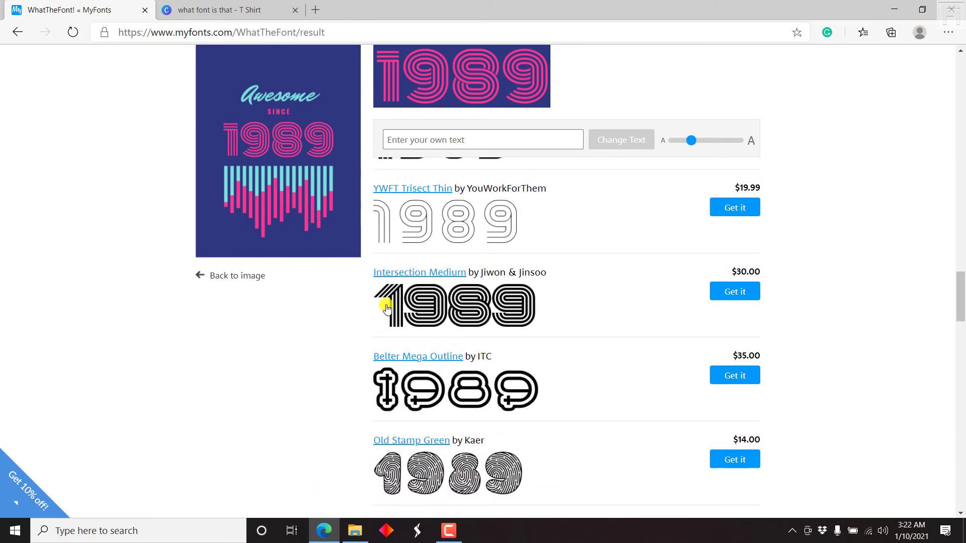
pyautogui.moveTo(961, 295); pyautogui.dragTo(961, 362)
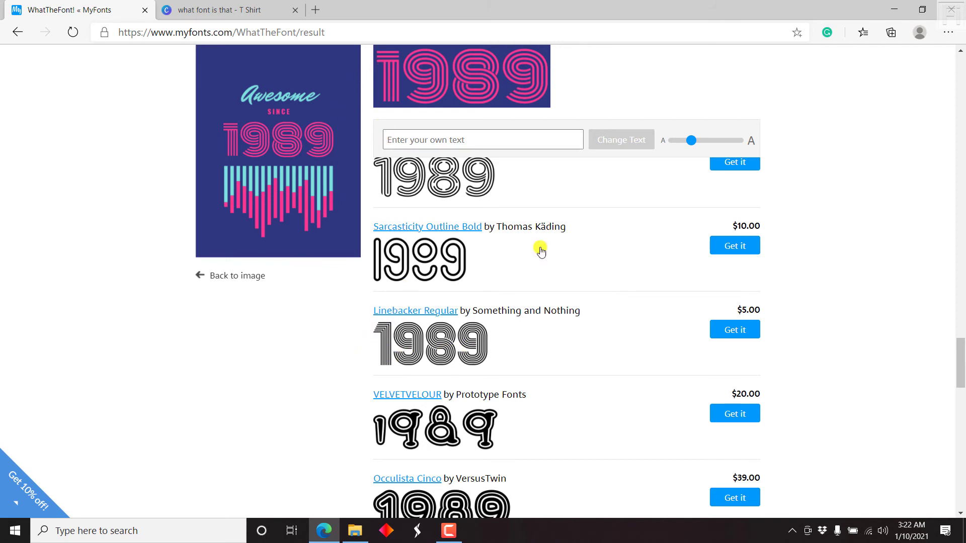
pyautogui.moveTo(961, 354)
pyautogui.mouseDown()
pyautogui.moveTo(962, 452)
pyautogui.moveTo(961, 344)
pyautogui.moveTo(959, 359)
pyautogui.mouseUp()
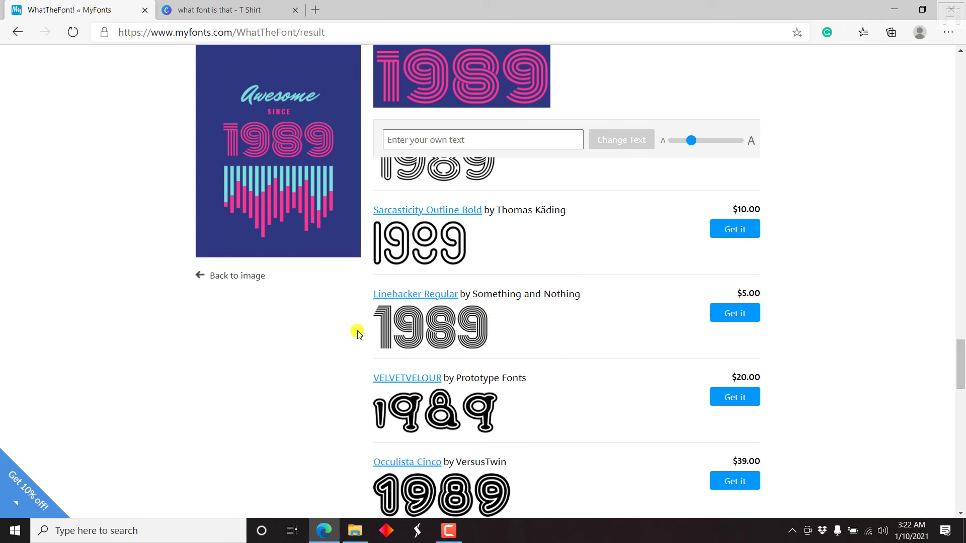
pyautogui.click(446, 326)
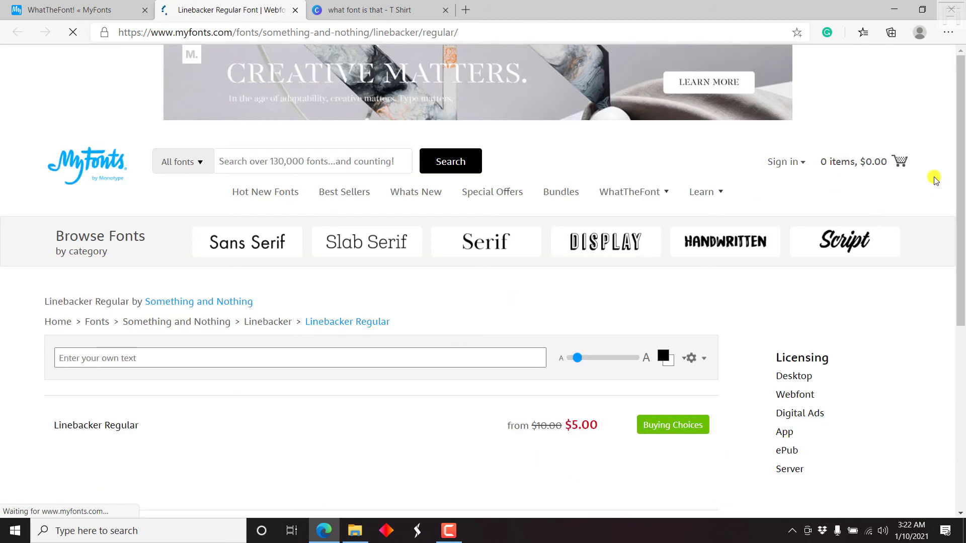
# - Preview Linebacker Regular with a typed full name as custom text at a much larger size
pyautogui.scroll(-3, 962, 216)
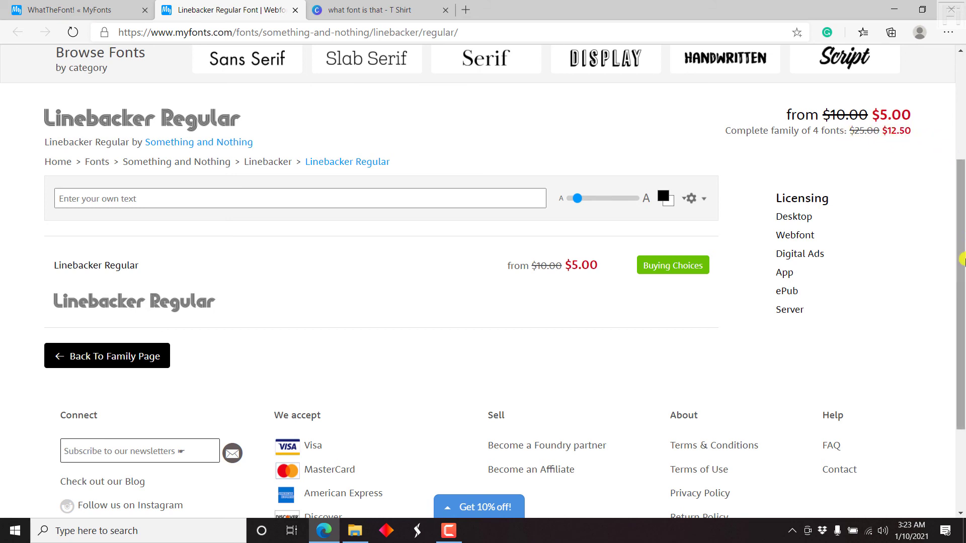
pyautogui.moveTo(962, 258); pyautogui.dragTo(962, 277)
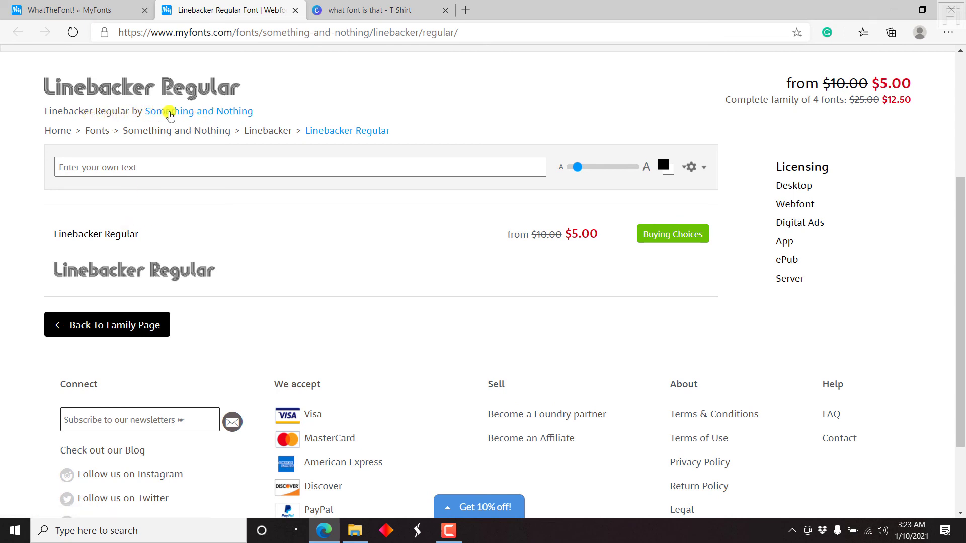
pyautogui.click(159, 176)
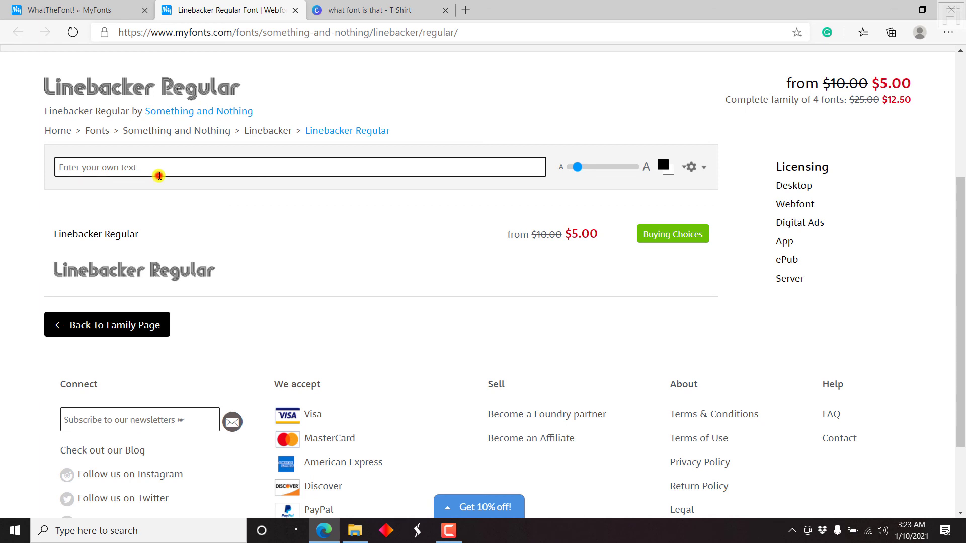
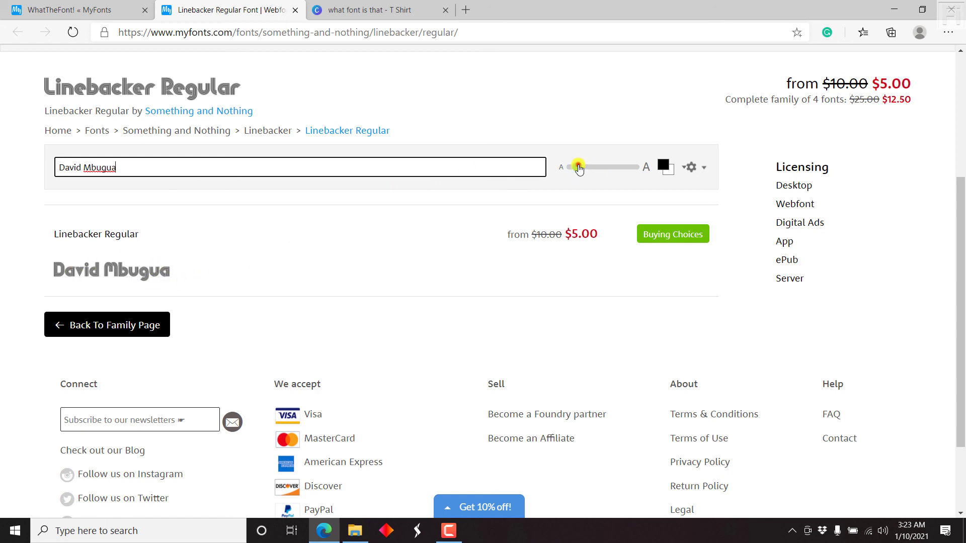
pyautogui.moveTo(578, 168); pyautogui.dragTo(615, 164)
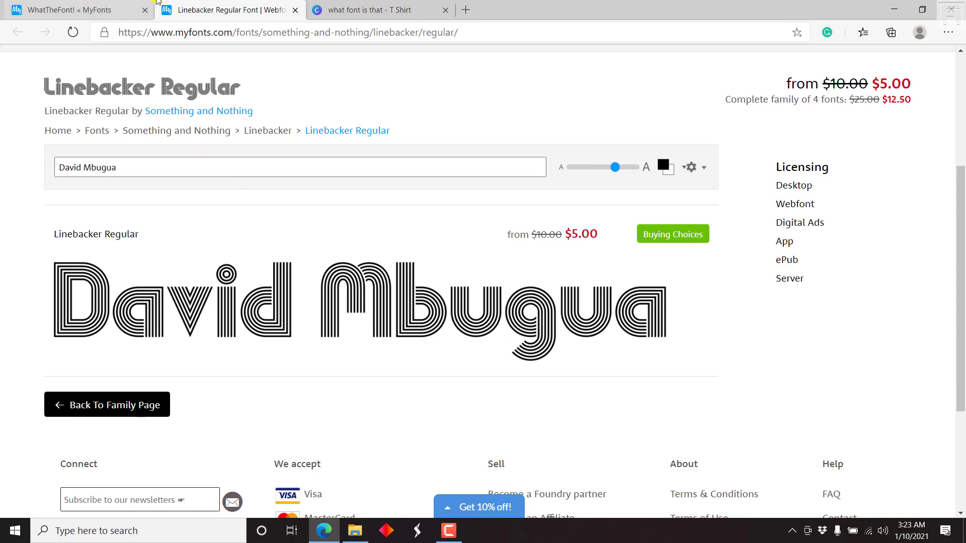
# - Glance at the Canva T-shirt design, then return to the Linebacker Regular matches in WhatTheFont
pyautogui.click(370, 9)
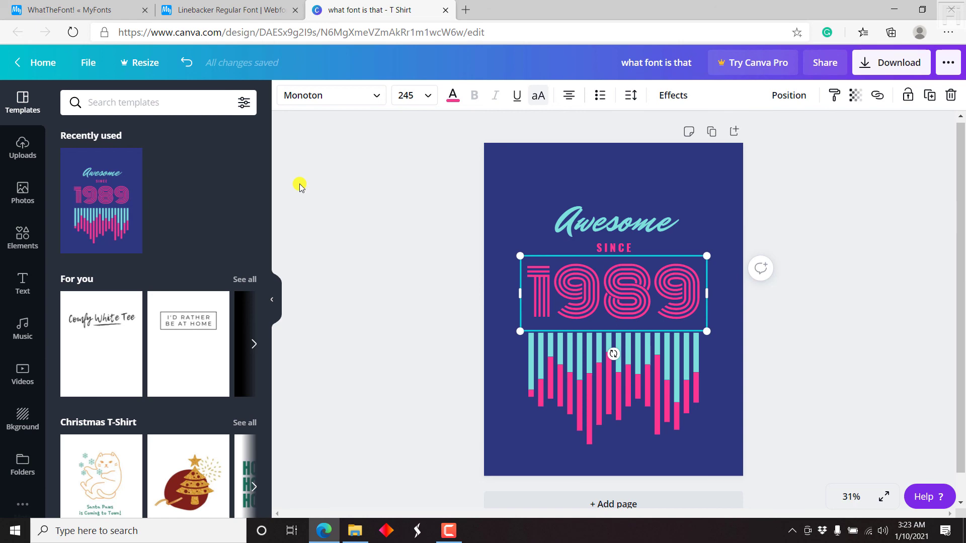
pyautogui.click(84, 4)
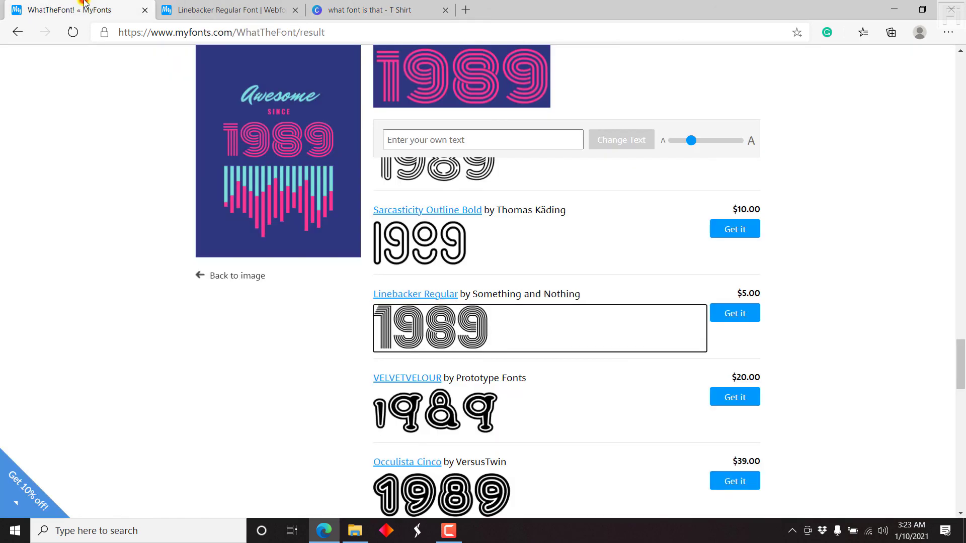